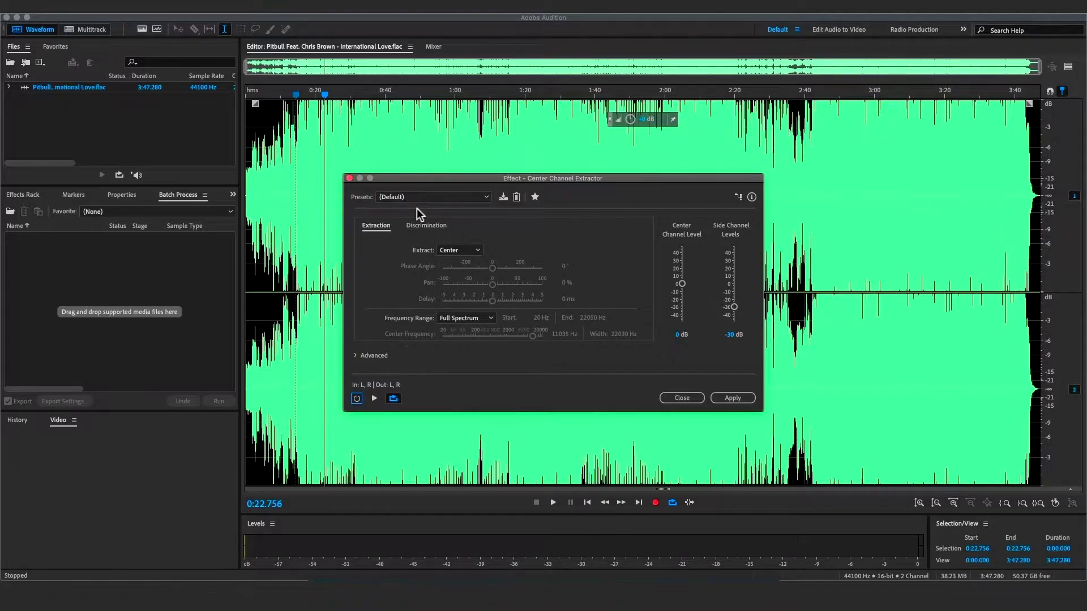
- Play a stretch of the original, unprocessed song from a chosen point
left_click(300, 240)
key("space")
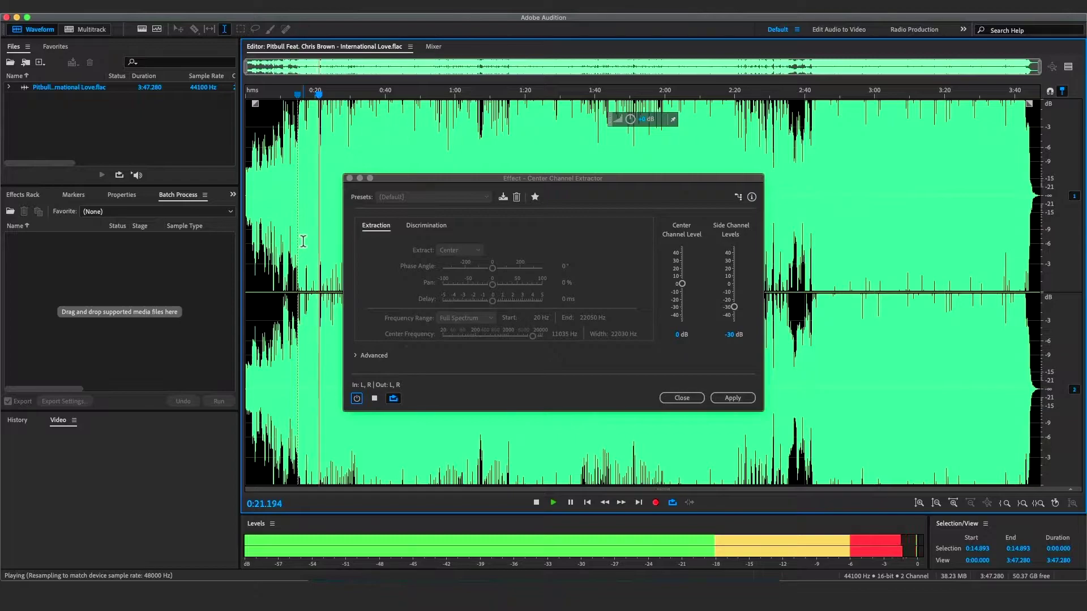
key("space")
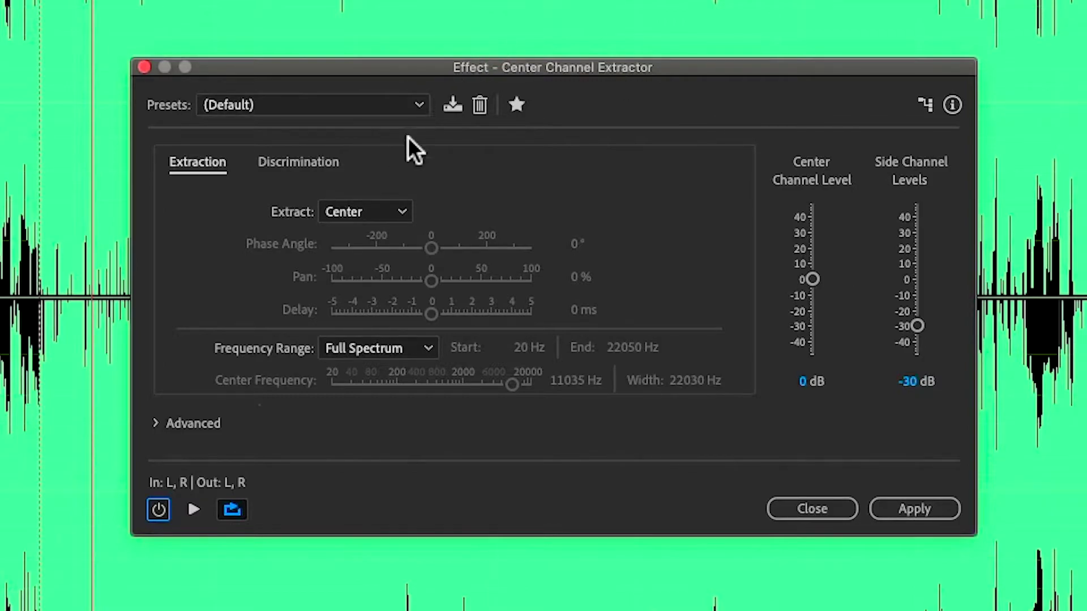
- Load the Vocal Remove preset and compare the song with the effect bypassed and active
left_click(419, 111)
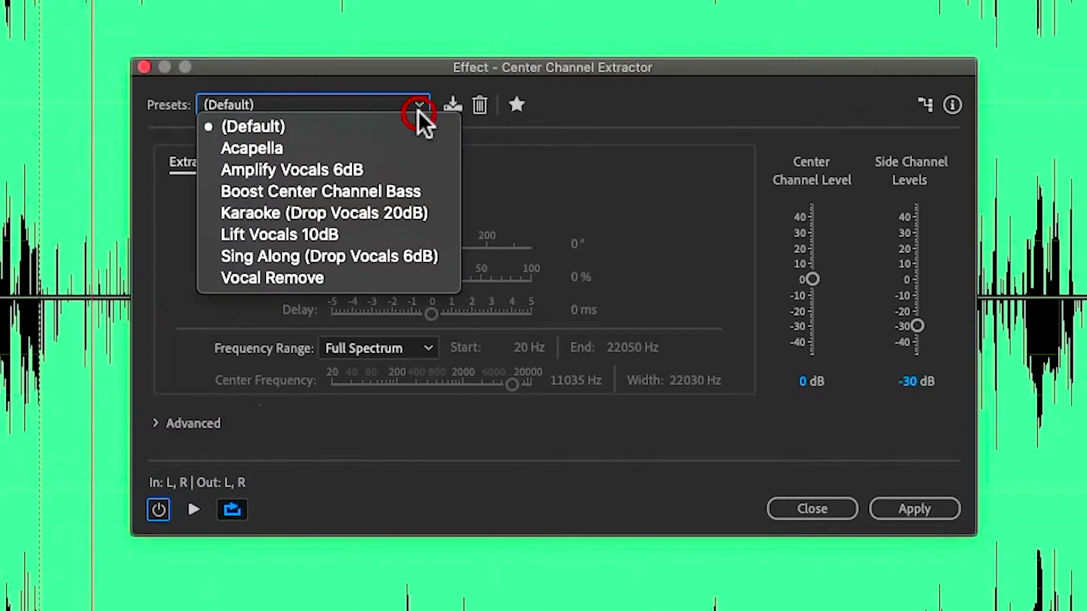
left_click(376, 283)
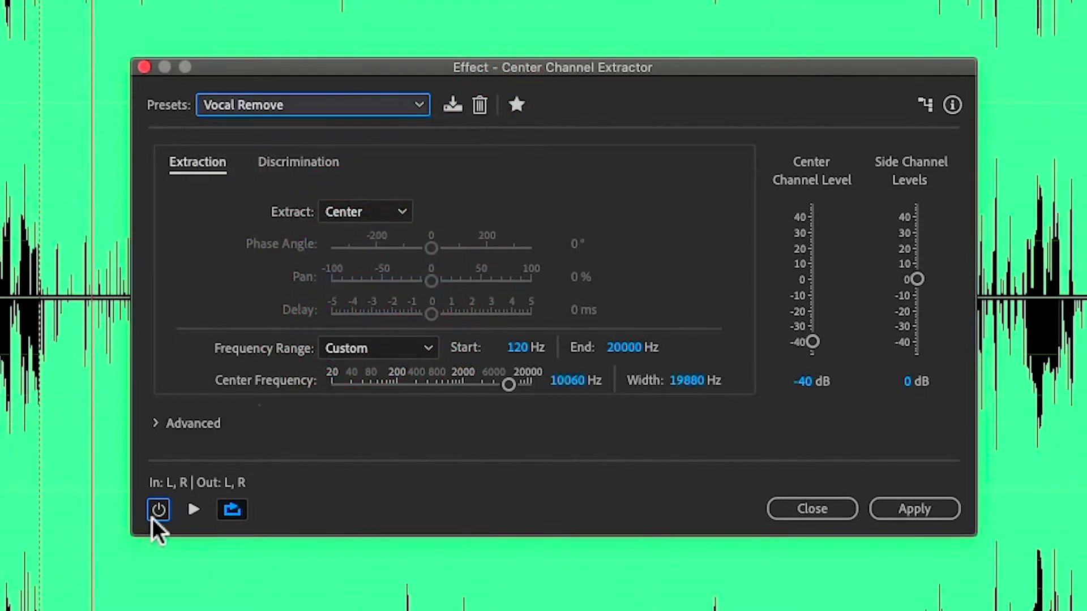
left_click(194, 509)
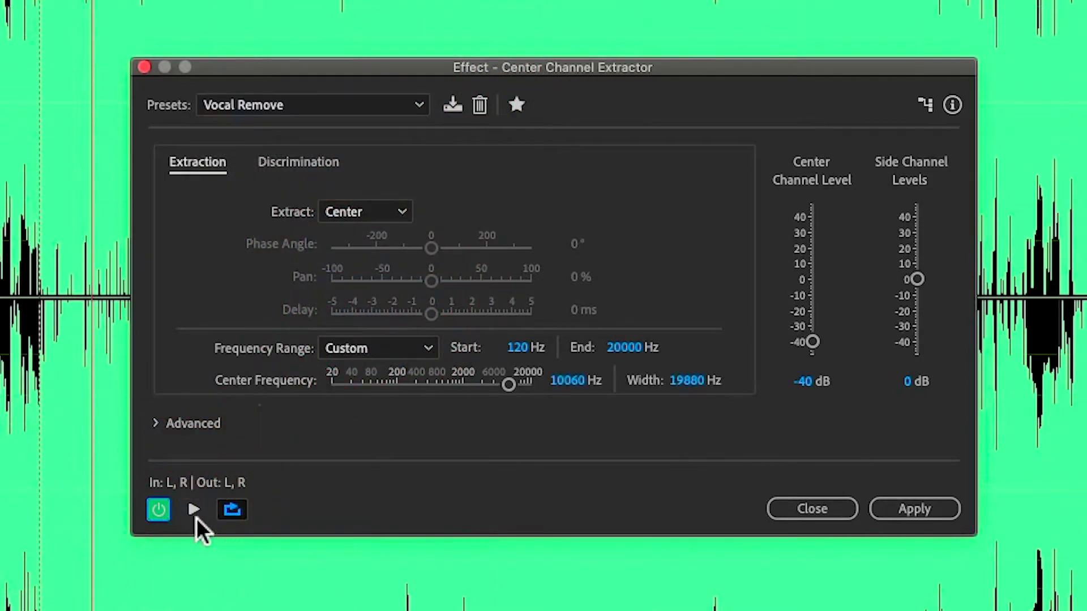
left_click(79, 415)
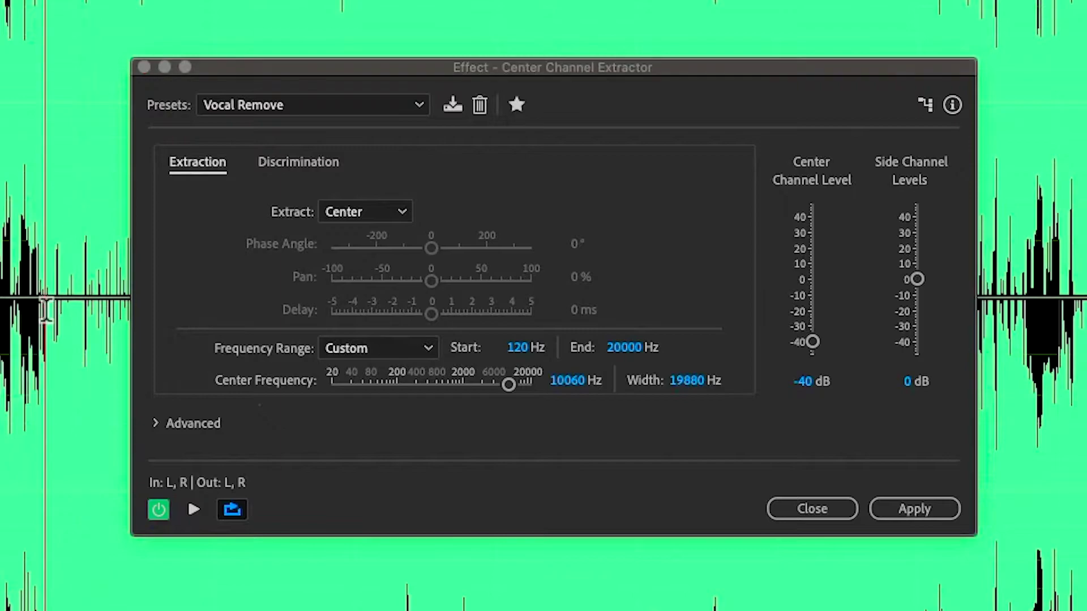
left_click(161, 514)
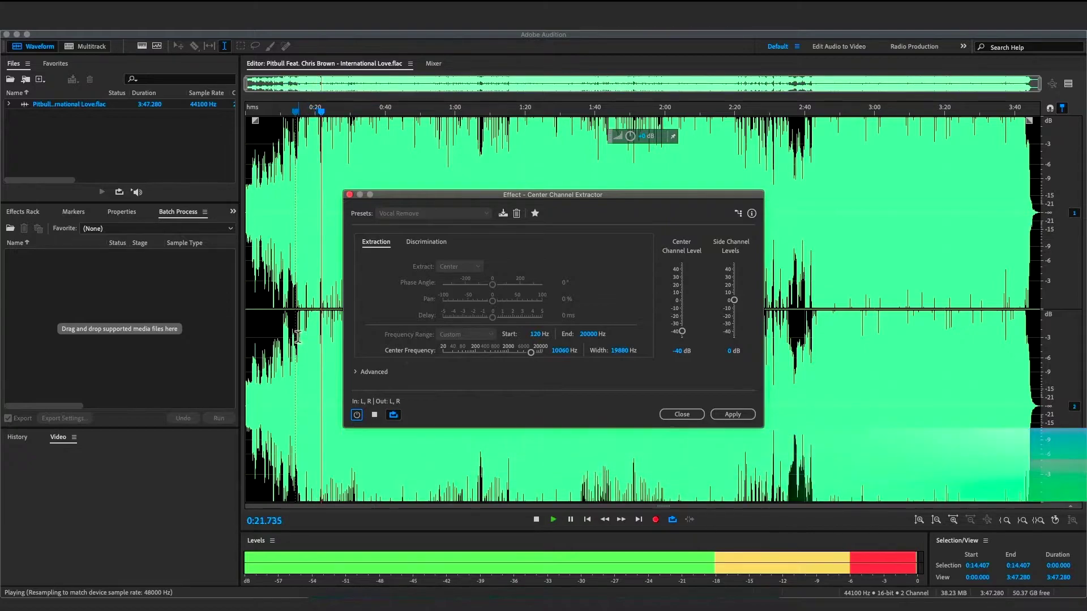
key("space")
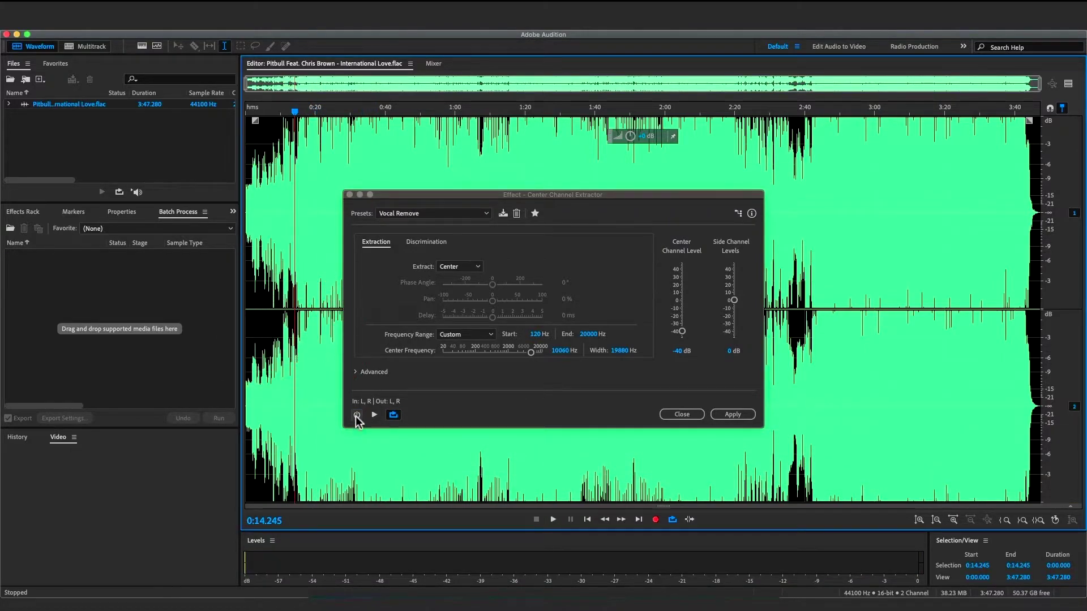
left_click(357, 415)
key("space")
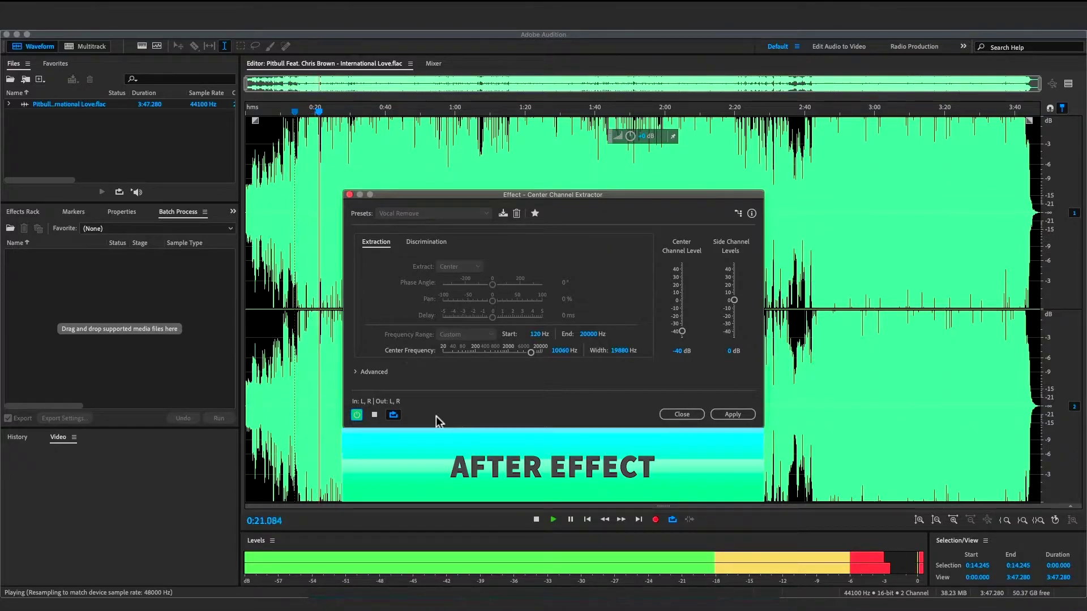
key("space")
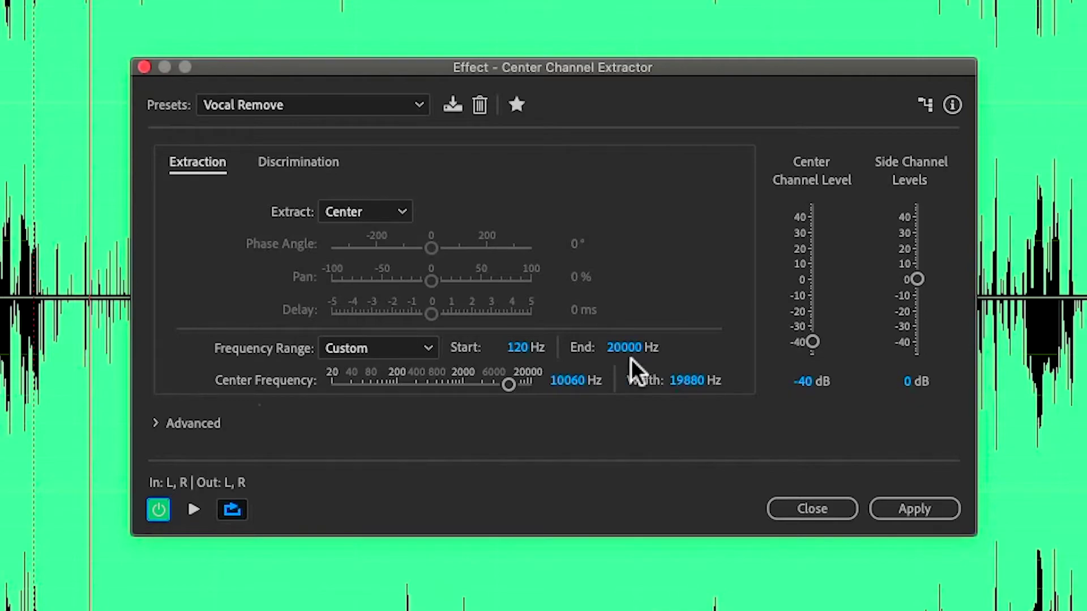
- Set the vocal-removal range's End frequency to 6000 Hz
left_click_drag(630, 348, 570, 366)
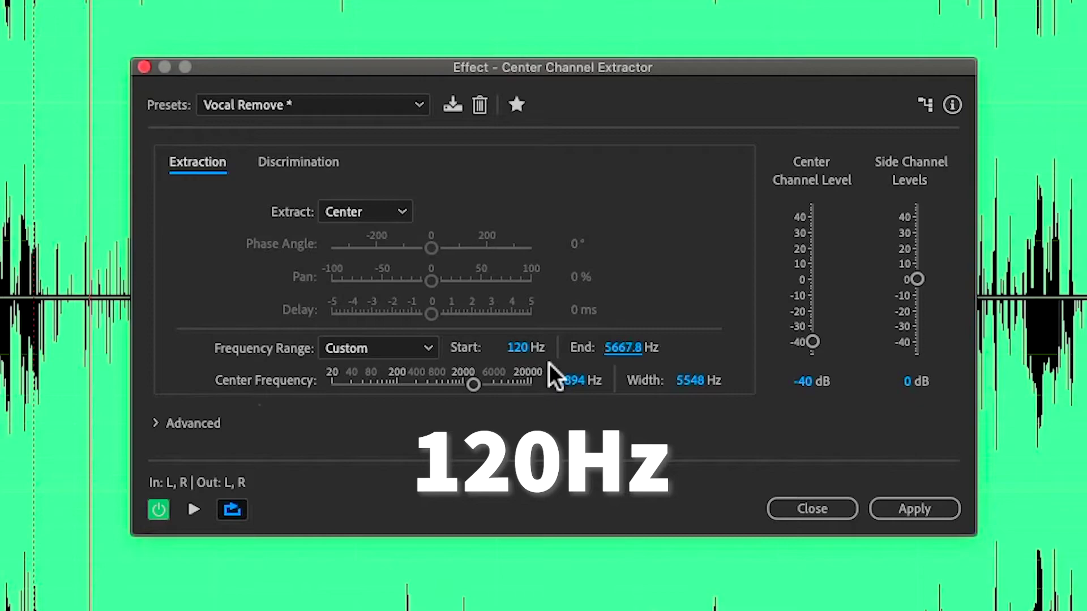
left_click(630, 350)
type("600")
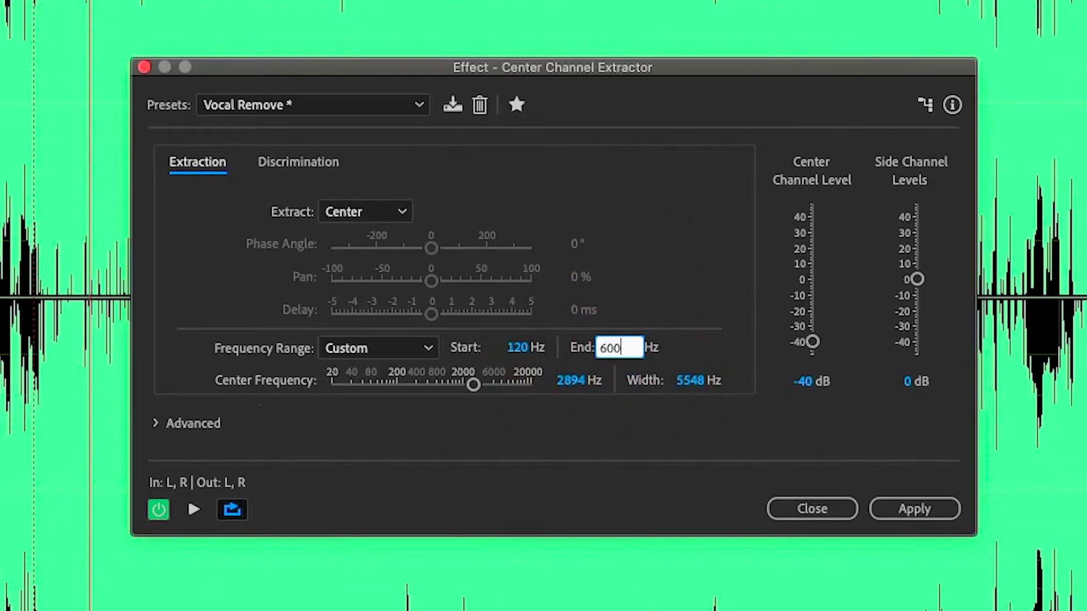
type("0")
key("Return")
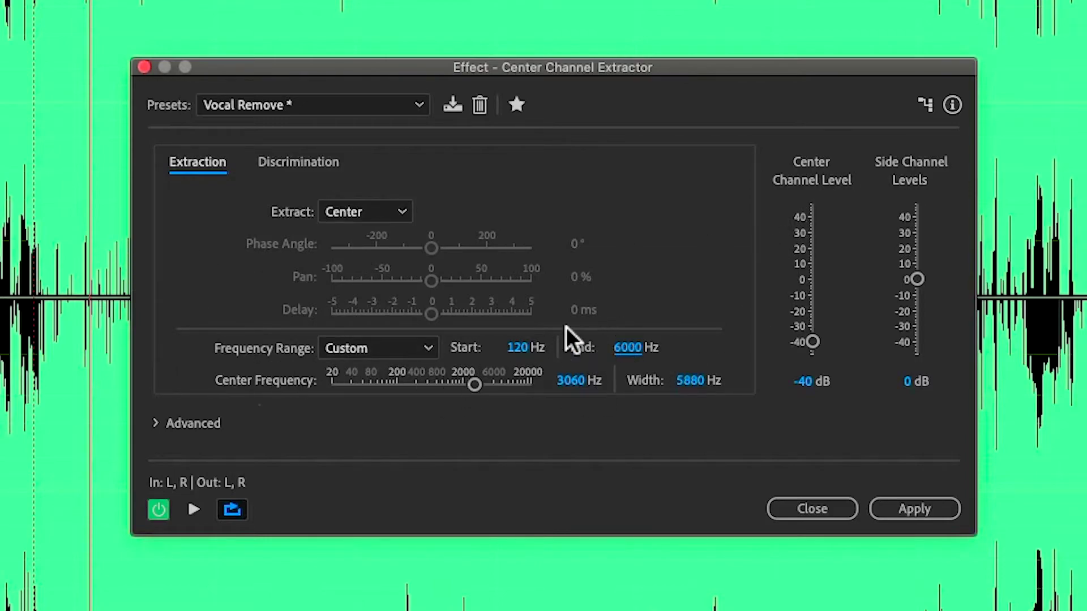
- Preview the effect, retune the End frequency to about 4356 Hz, and show Discrimination settings
left_click(193, 509)
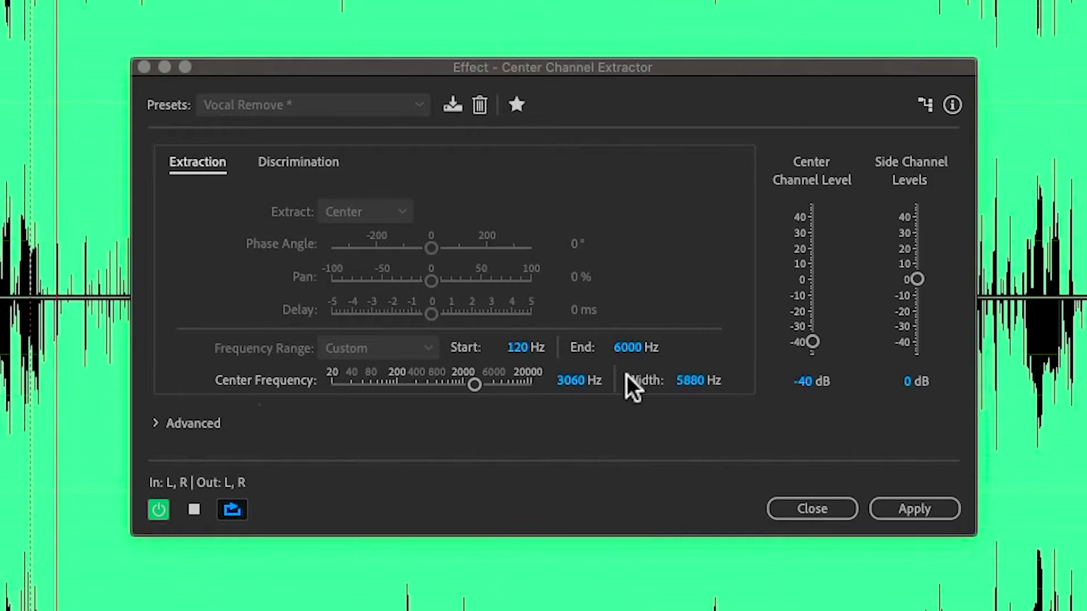
mouse_move(629, 348)
left_mouse_down()
mouse_move(659, 361)
mouse_move(622, 372)
left_mouse_up()
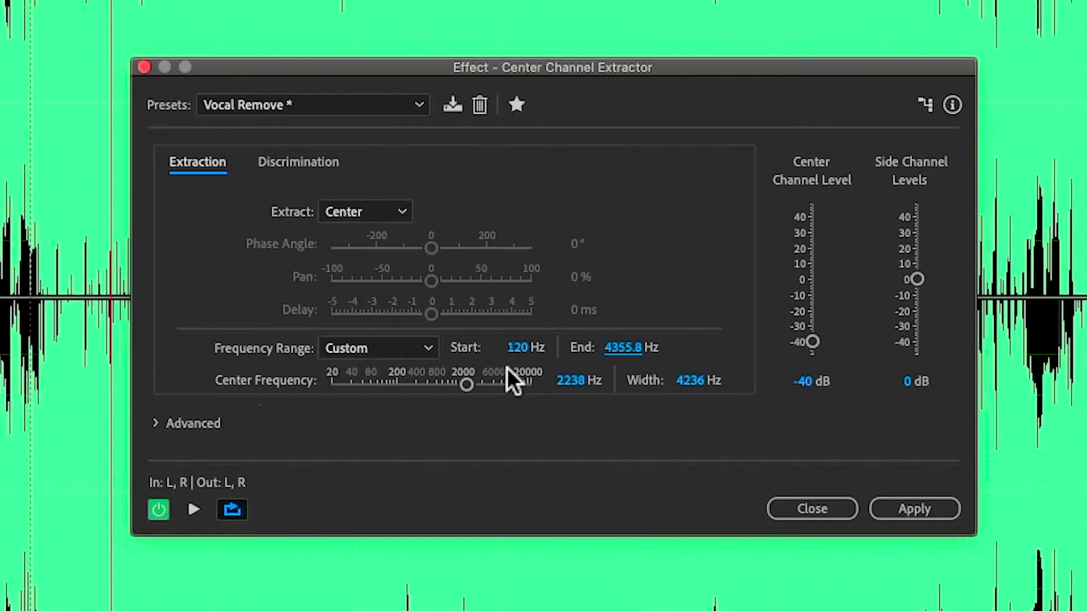
left_click(289, 163)
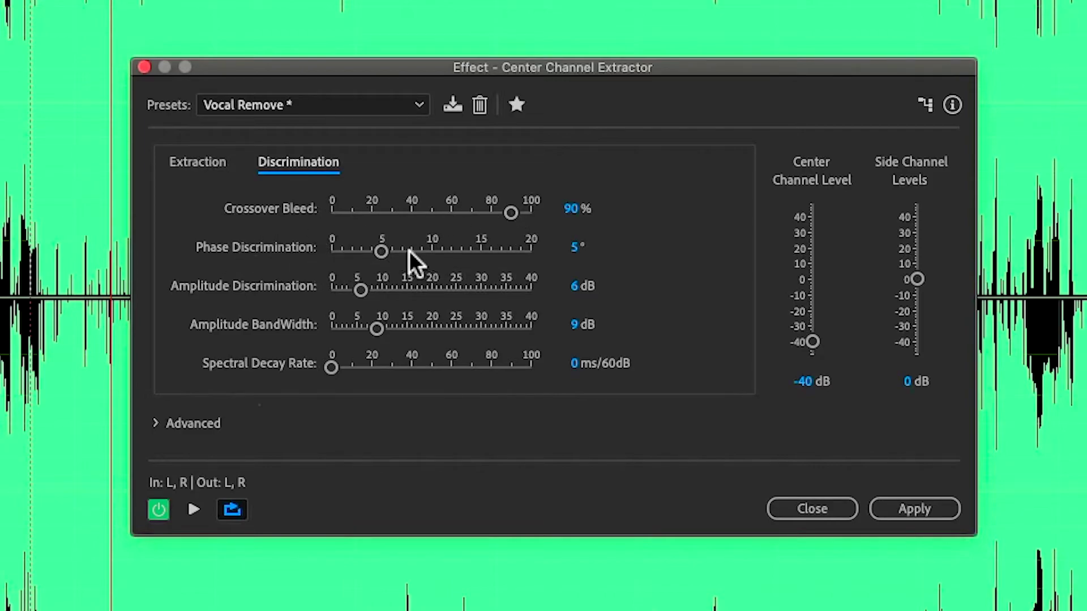
- Preview while raising Phase Discrimination to about 16°, then return to the Extraction settings
left_click(40, 176)
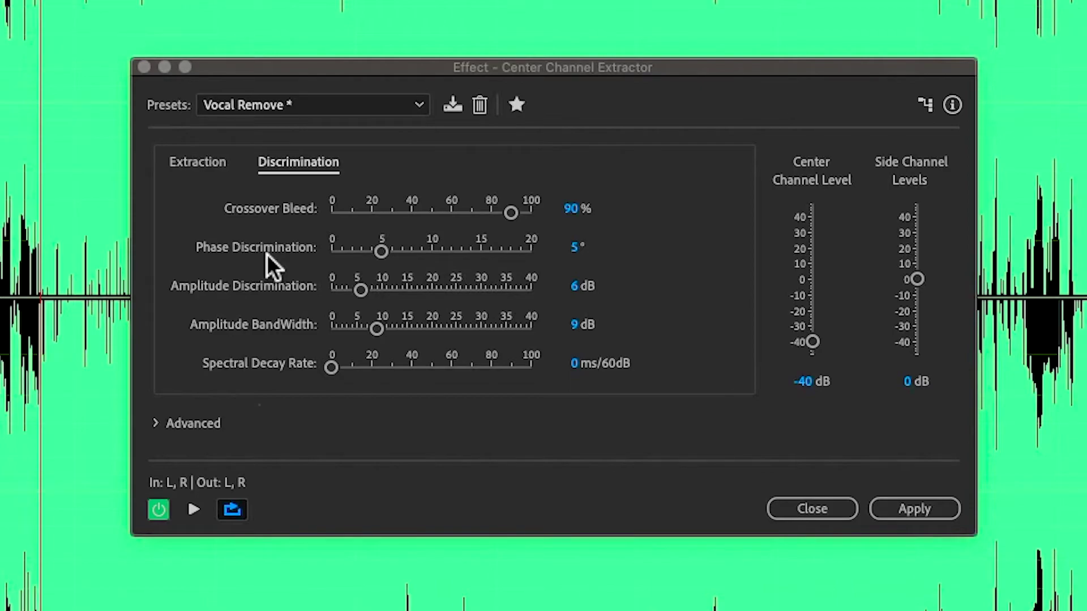
key("space")
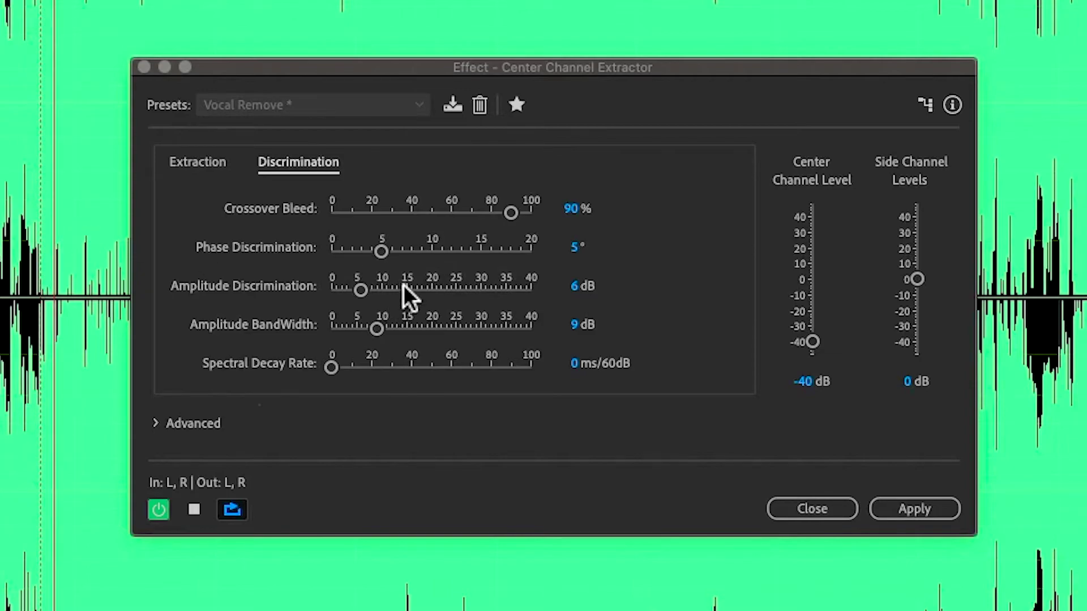
left_click_drag(381, 251, 478, 260)
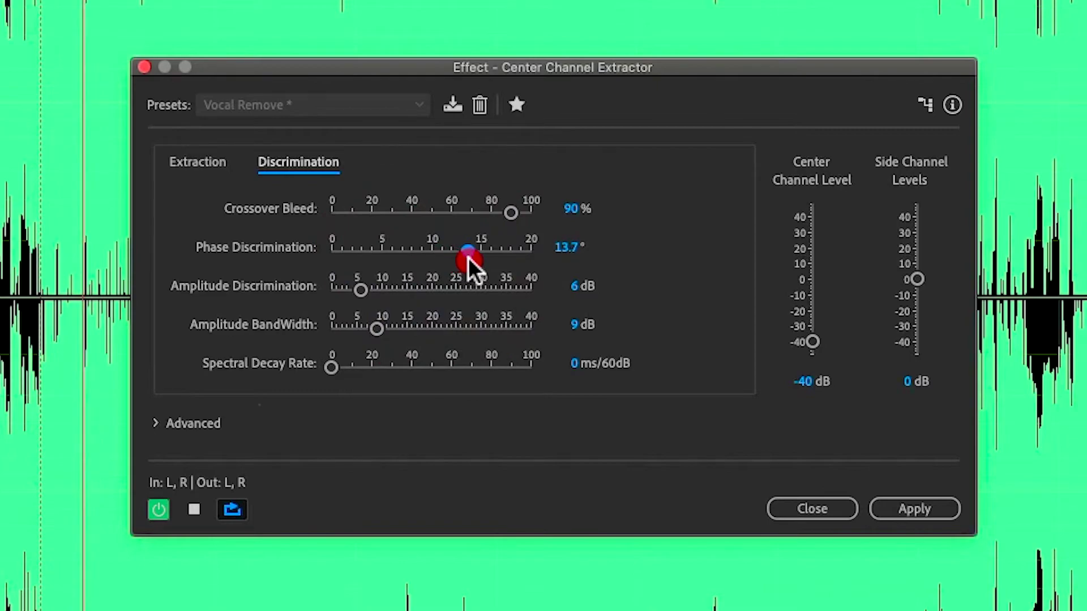
left_click_drag(477, 260, 497, 265)
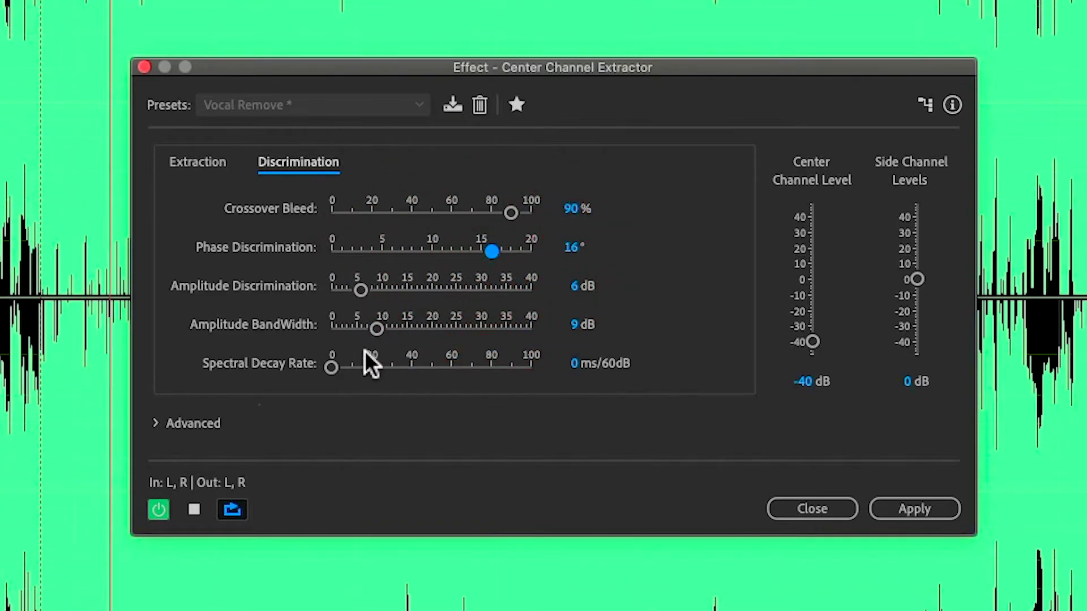
key("space")
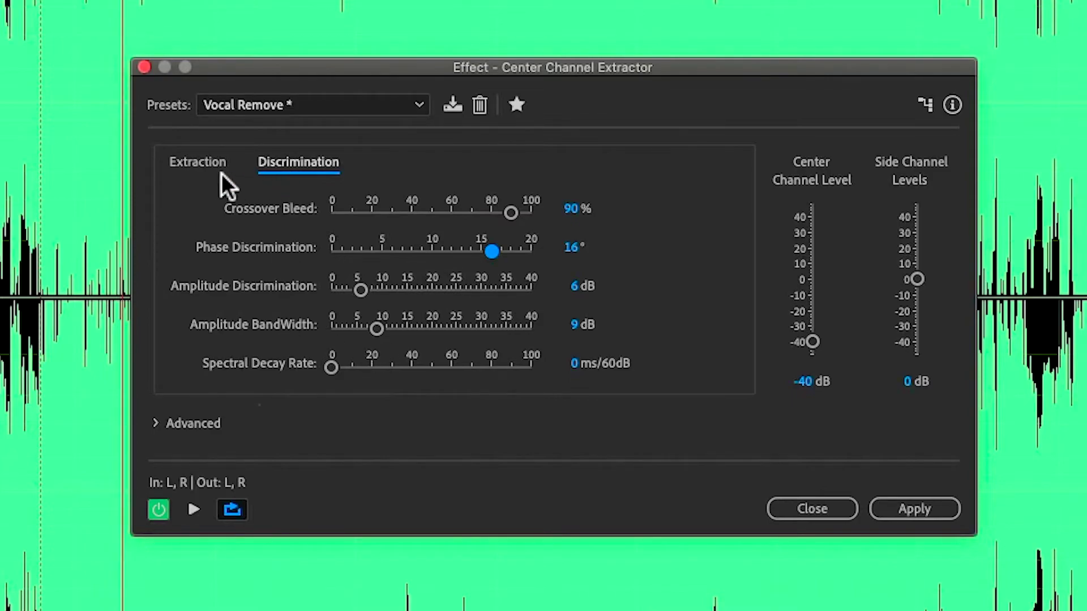
left_click(198, 162)
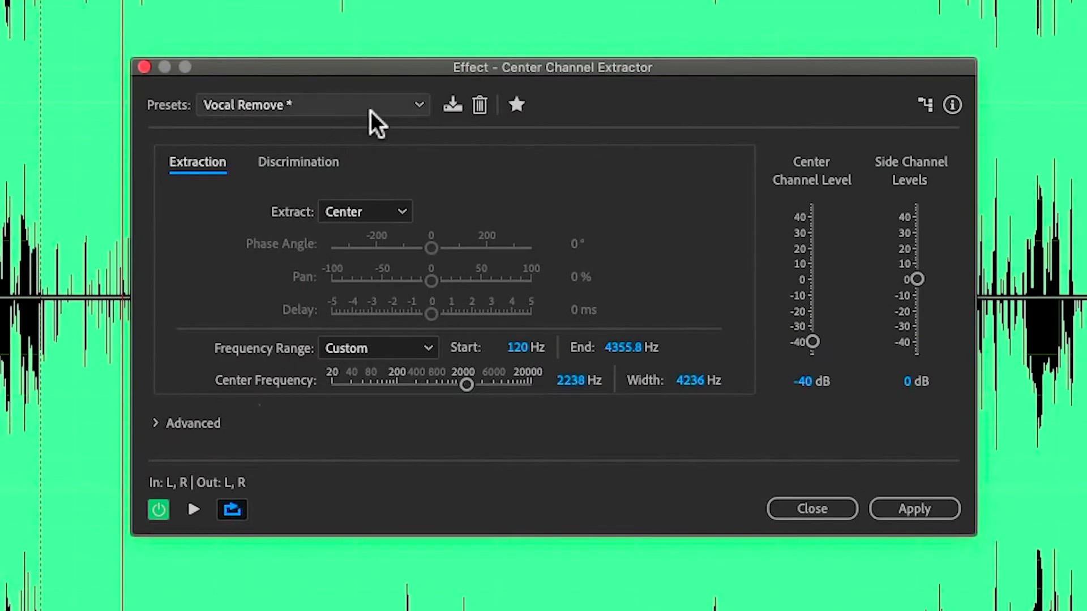
- Load the Acapella preset, set the Start frequency to 130 Hz, and stop the preview
left_click(377, 108)
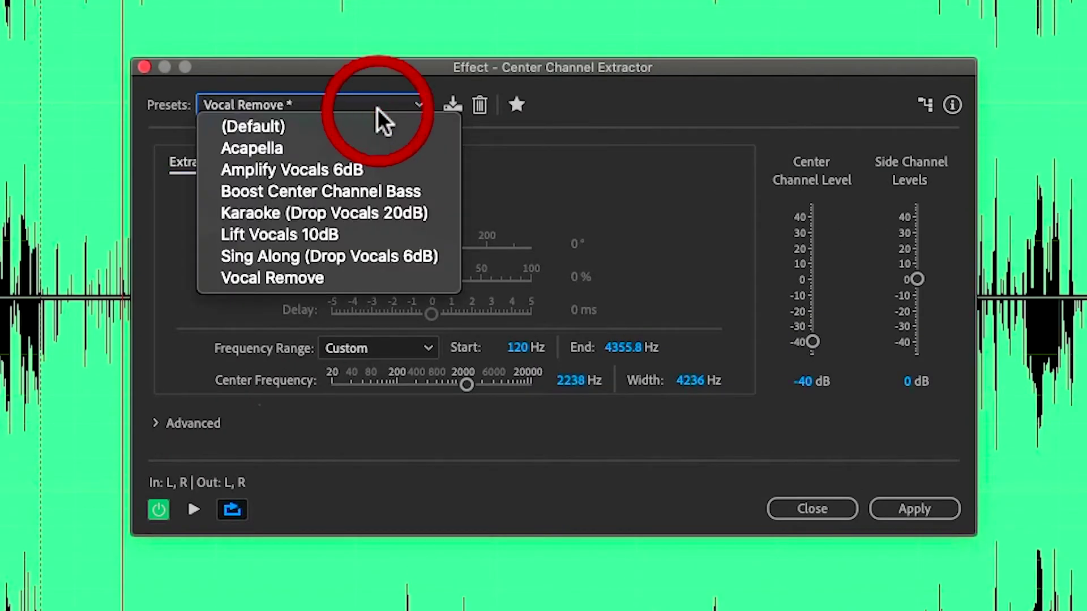
left_click(298, 150)
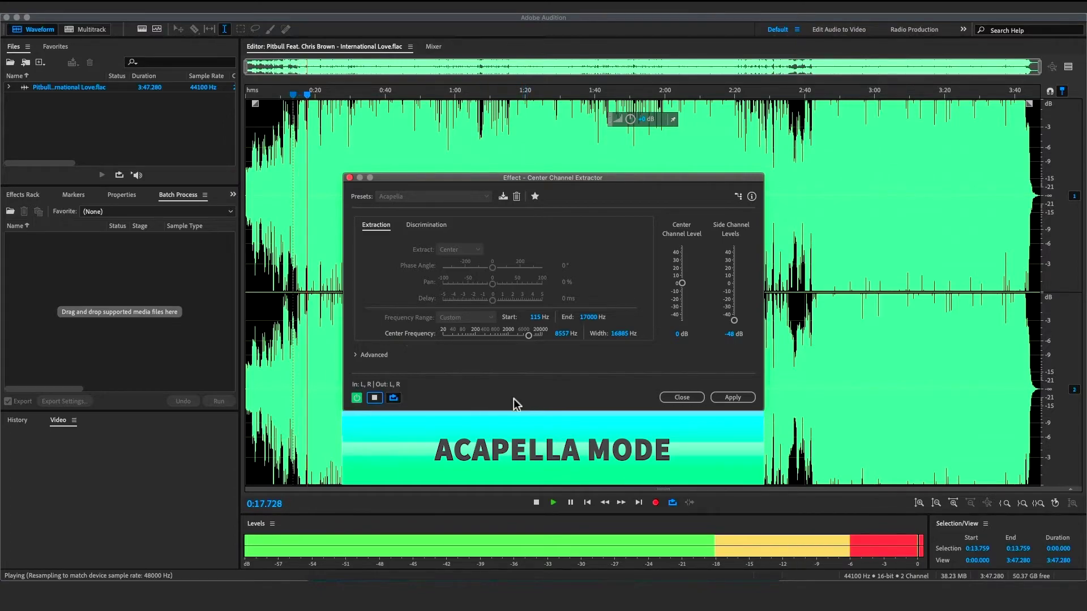
left_click_drag(538, 318, 547, 319)
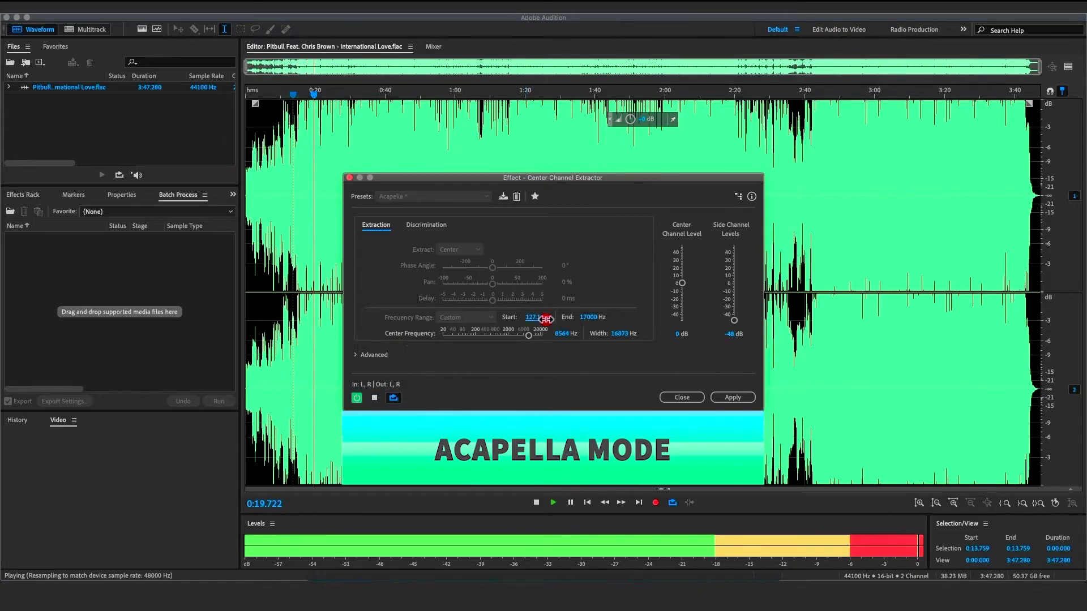
left_click(531, 317)
type("130")
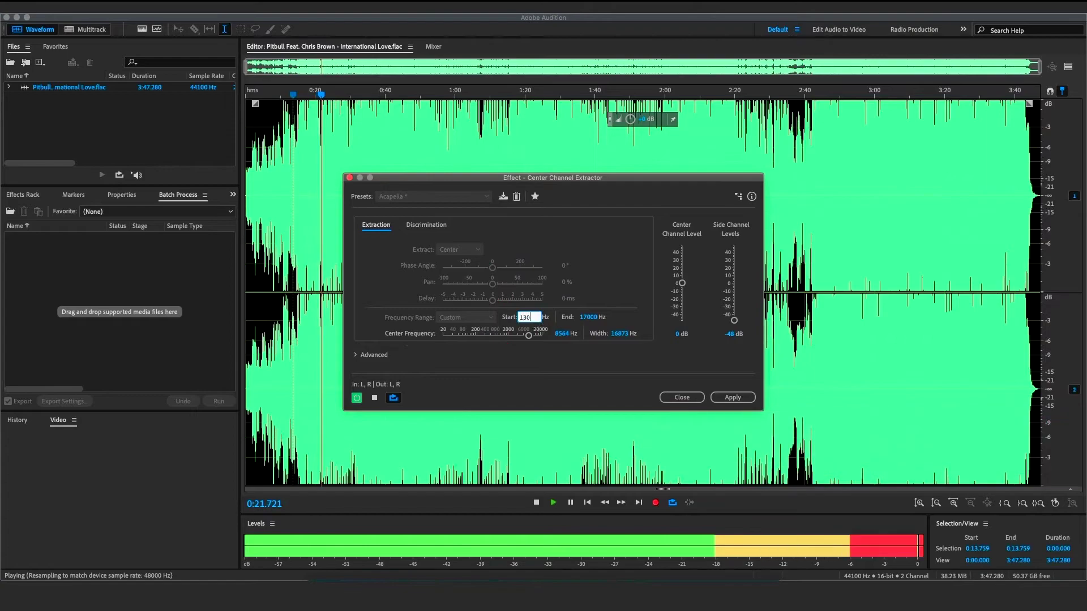
key("Return")
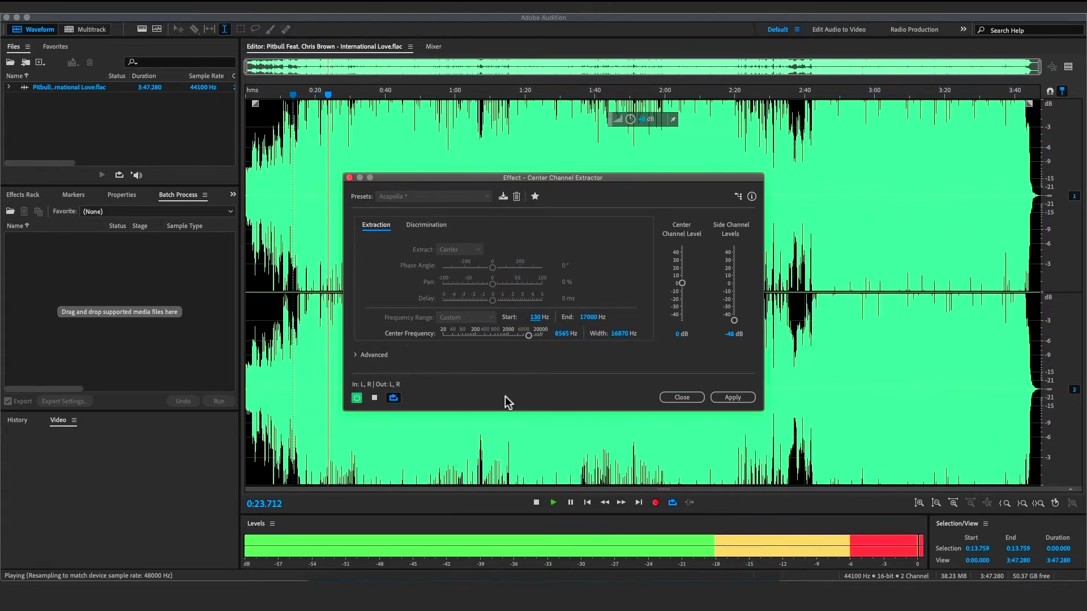
key("space")
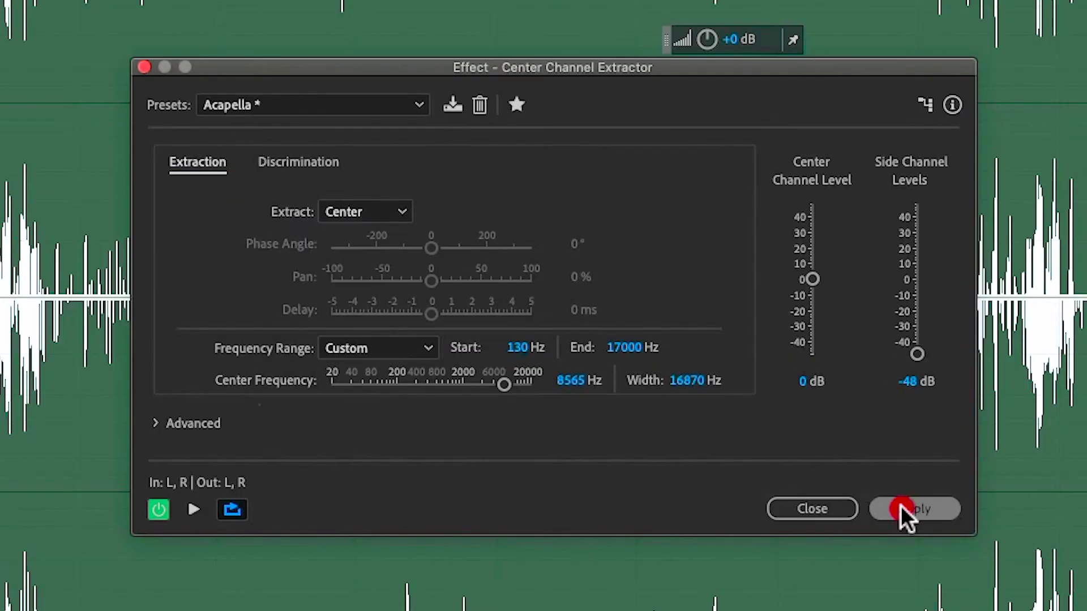
- Apply the Acapella extraction and play the processed song around 0:18 and 0:46
left_click(732, 396)
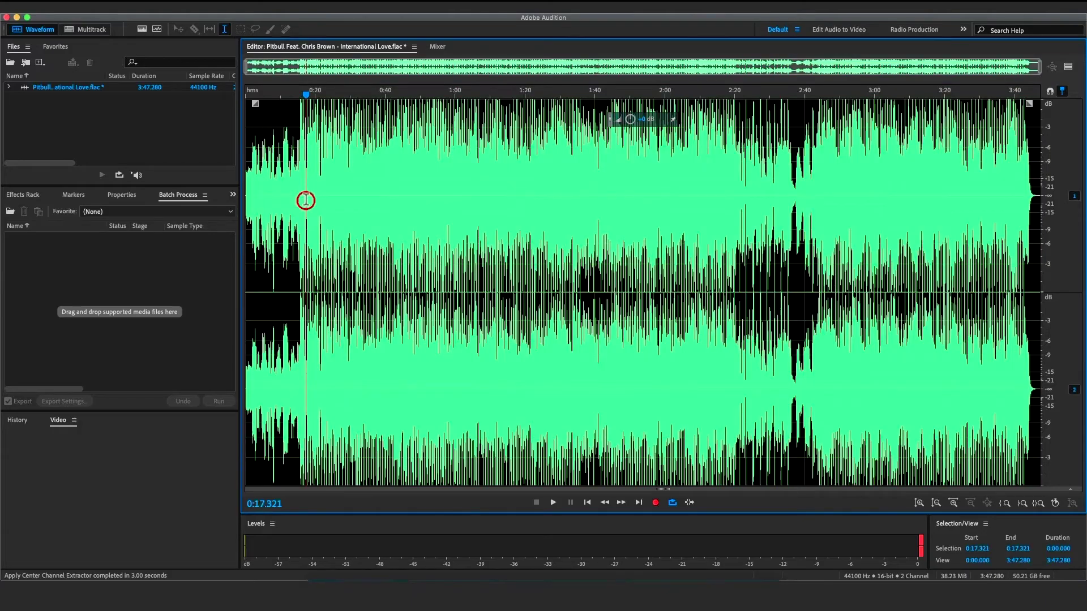
left_click(306, 182)
key("space")
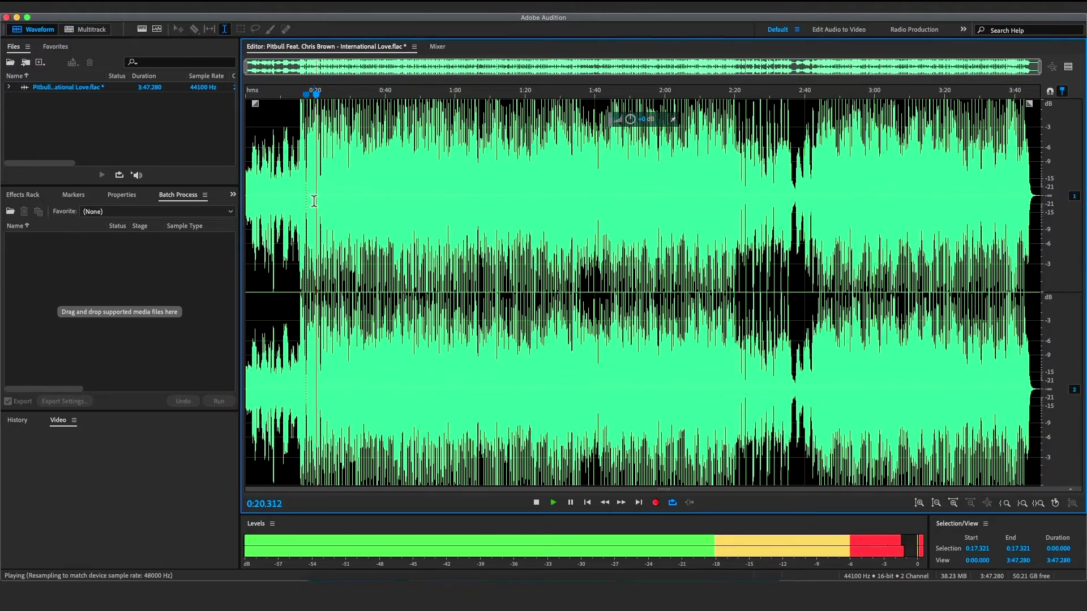
left_click(407, 191)
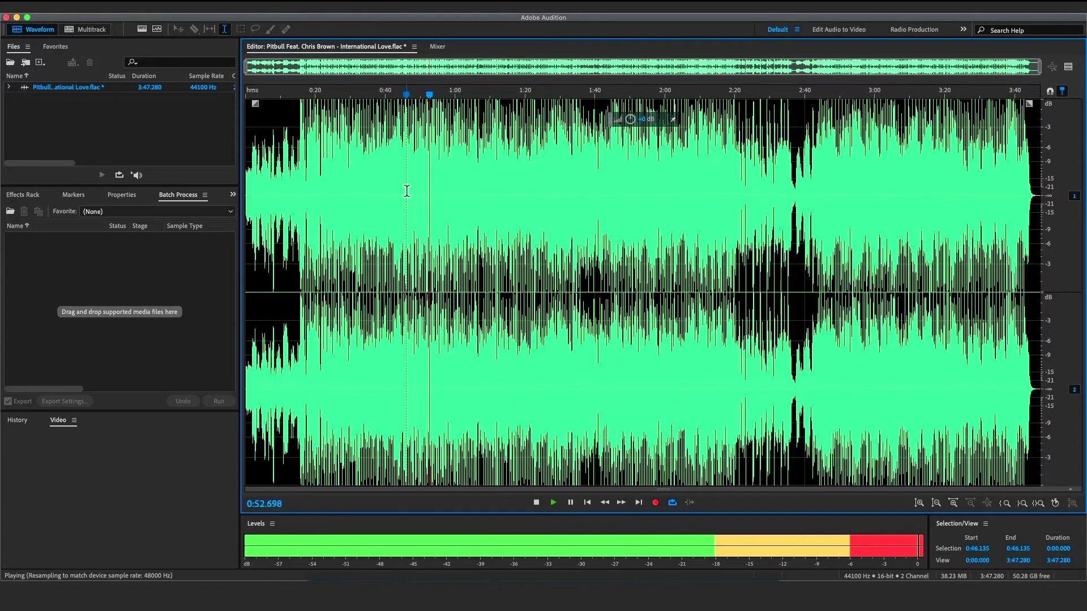
key("space")
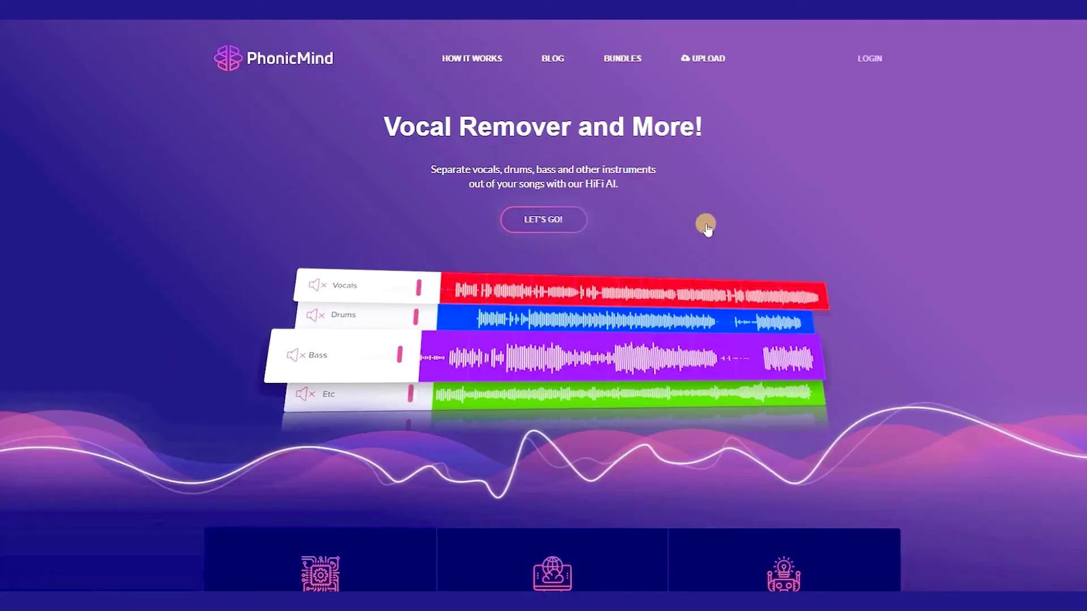
scroll(911, 269, "down", 4)
scroll(953, 259, "down", 5)
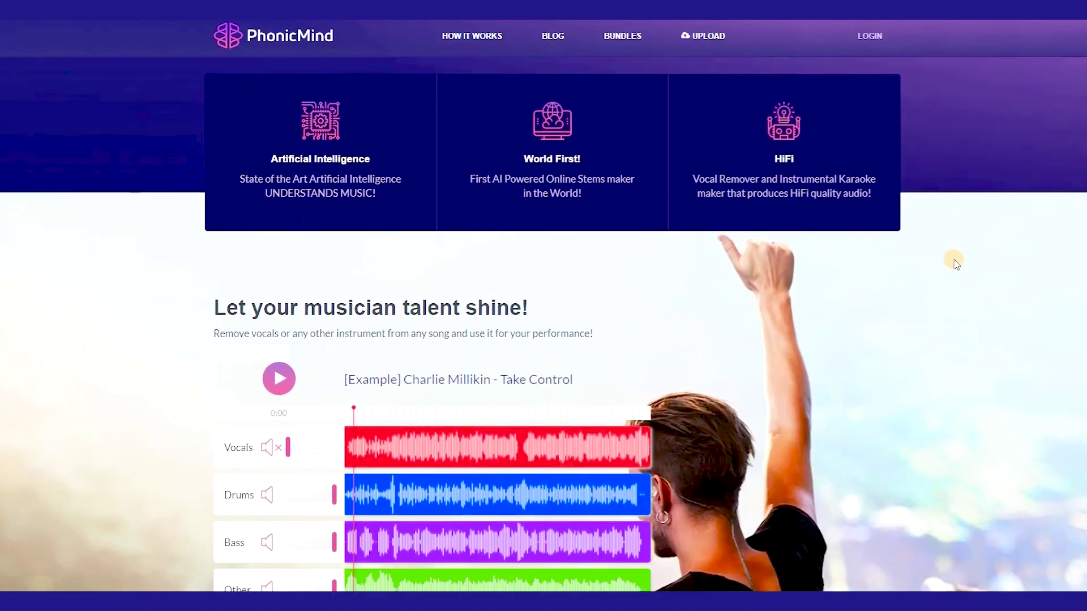
scroll(953, 258, "down", 5)
scroll(954, 259, "down", 4)
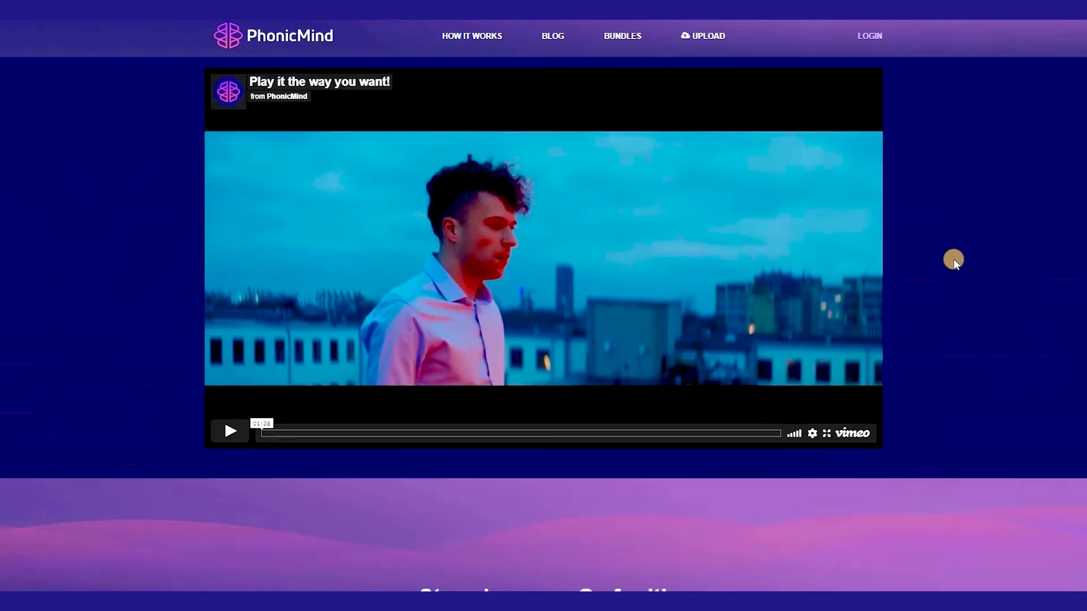
scroll(954, 259, "down", 4)
scroll(954, 259, "down", 3)
scroll(954, 258, "down", 5)
scroll(953, 259, "down", 4)
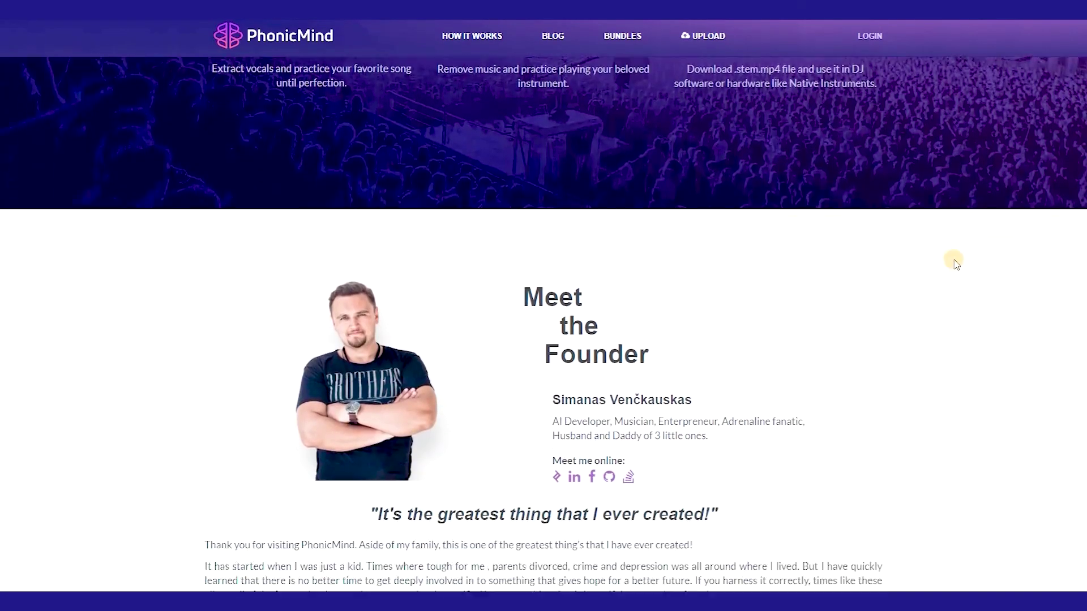
scroll(954, 259, "down", 4)
scroll(954, 258, "down", 1)
scroll(953, 260, "down", 5)
scroll(954, 259, "down", 1)
scroll(954, 260, "up", 4)
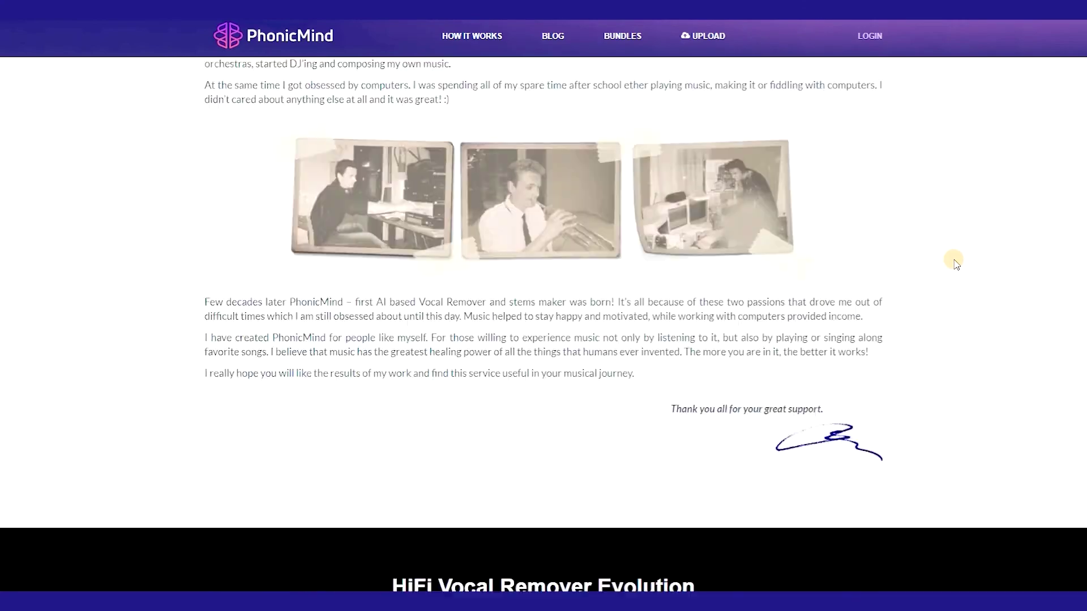
scroll(954, 259, "up", 6)
scroll(953, 259, "up", 7)
scroll(954, 259, "up", 5)
scroll(954, 259, "up", 4)
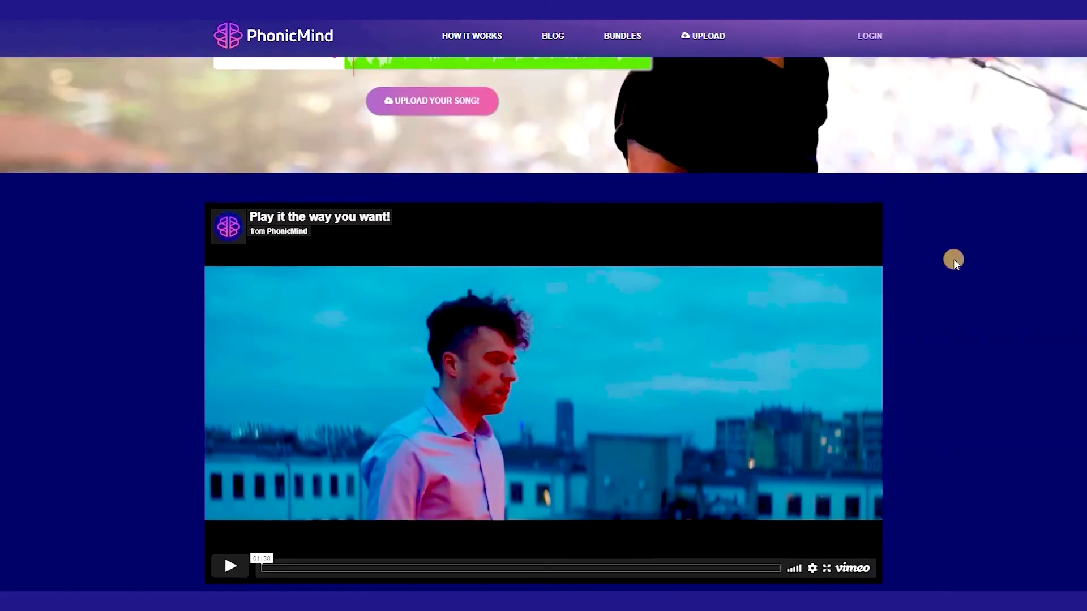
scroll(954, 258, "up", 5)
scroll(954, 259, "up", 4)
scroll(954, 259, "up", 4)
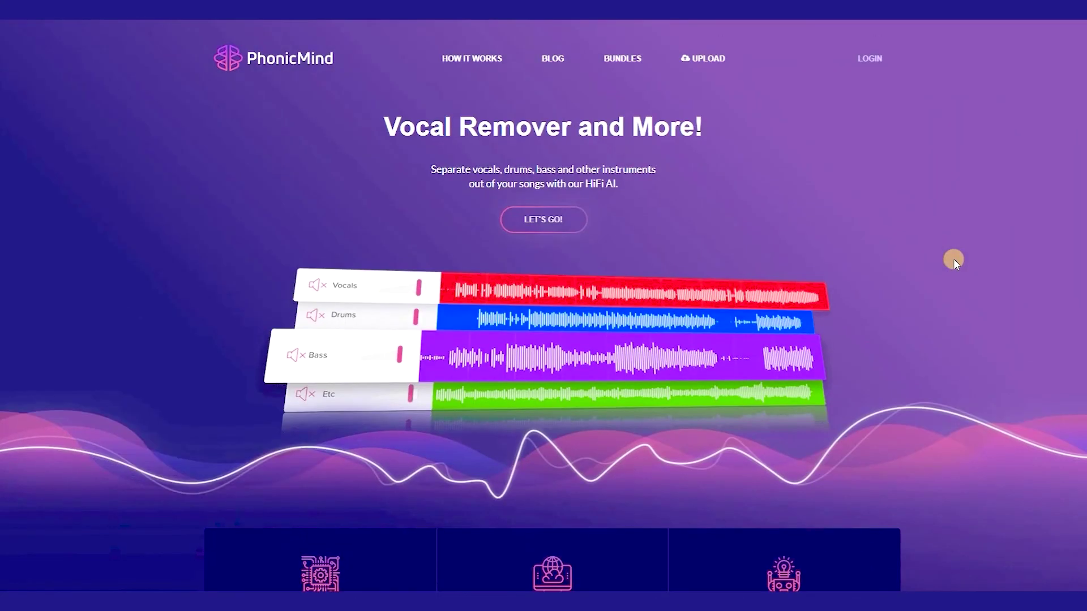
- Bring up PhonicMind's song upload prompt using the LET'S GO! button
left_click(555, 219)
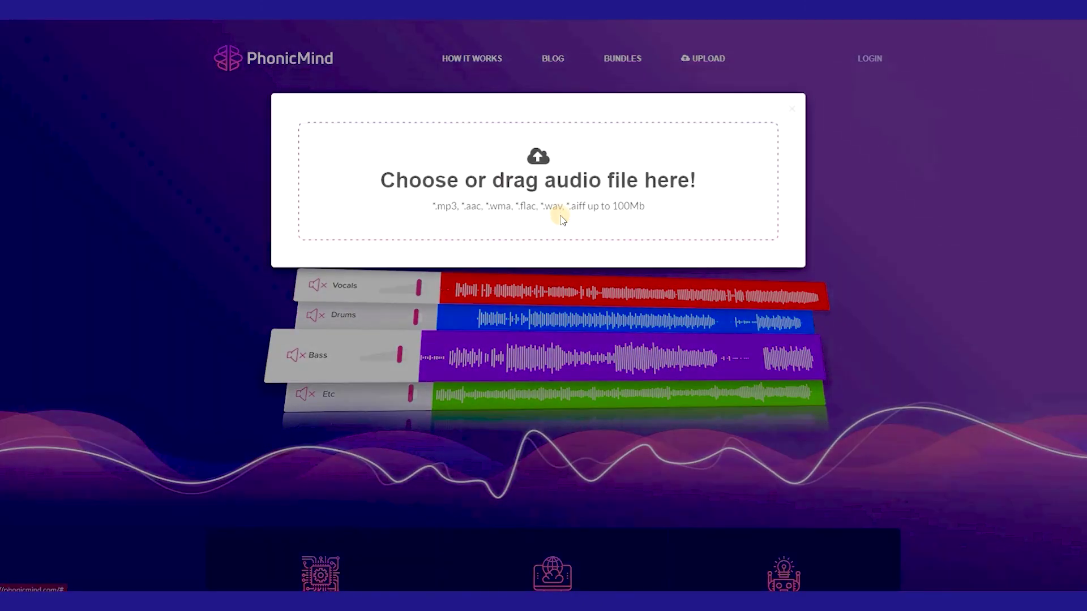